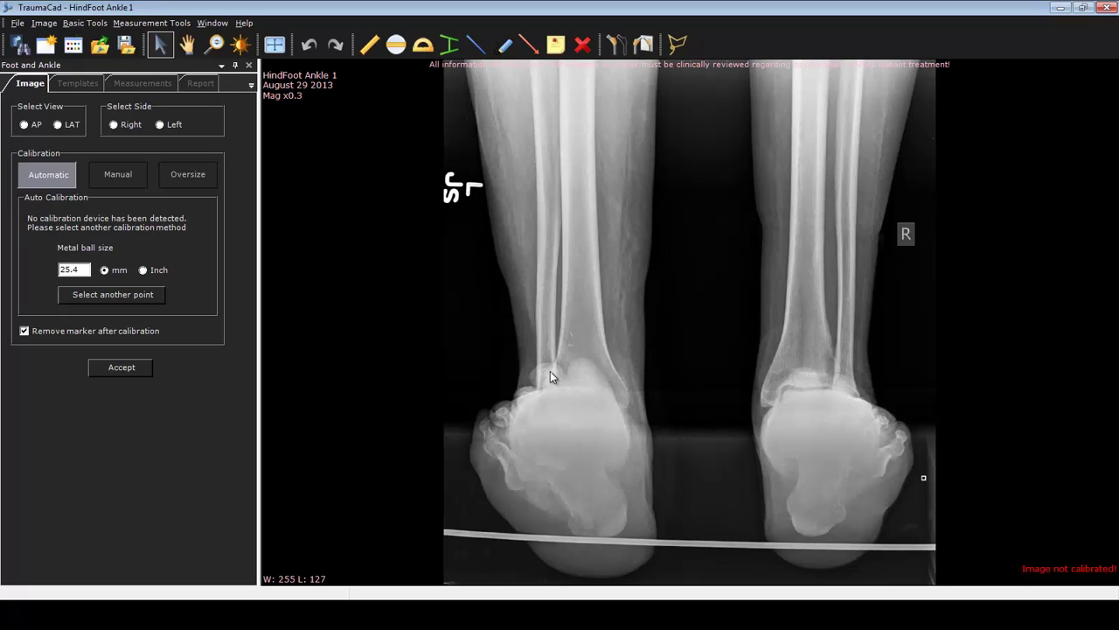
Step: Mark the X-ray as a left-side AP view and choose manual calibration
click(23, 124)
click(171, 125)
click(113, 175)
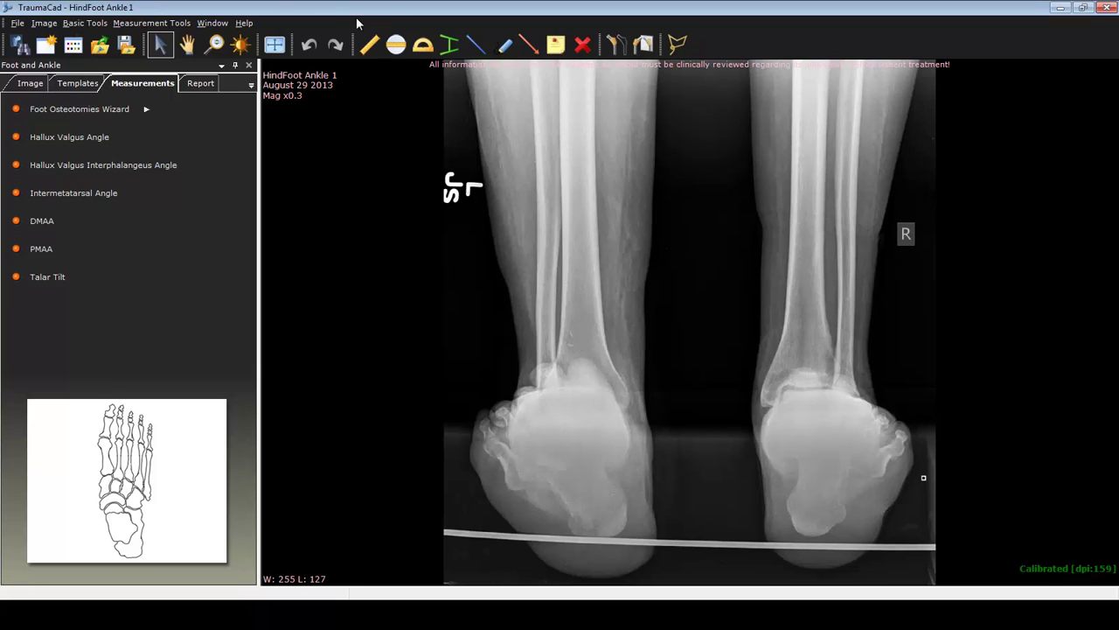
Step: Draw a 34° angle with one arm up the tibial axis and one along the left calcaneus
click(449, 49)
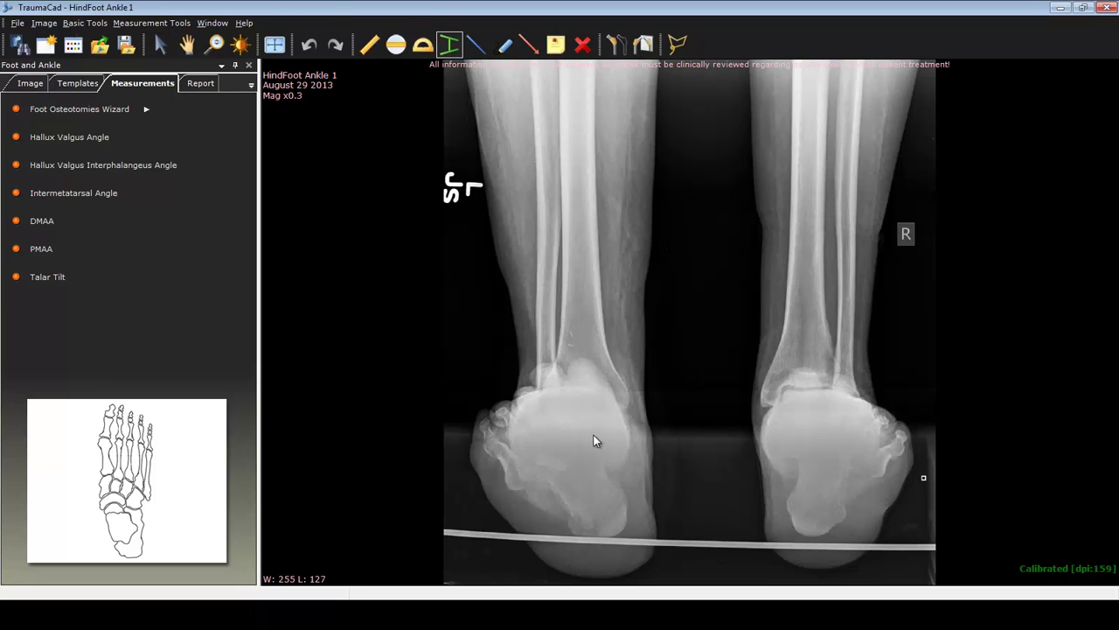
click(591, 472)
drag(558, 487, 560, 463)
drag(621, 505, 618, 530)
drag(562, 462, 575, 329)
drag(578, 278, 578, 68)
mouse_move(588, 386)
mouse_down()
mouse_move(600, 373)
mouse_move(585, 383)
mouse_up()
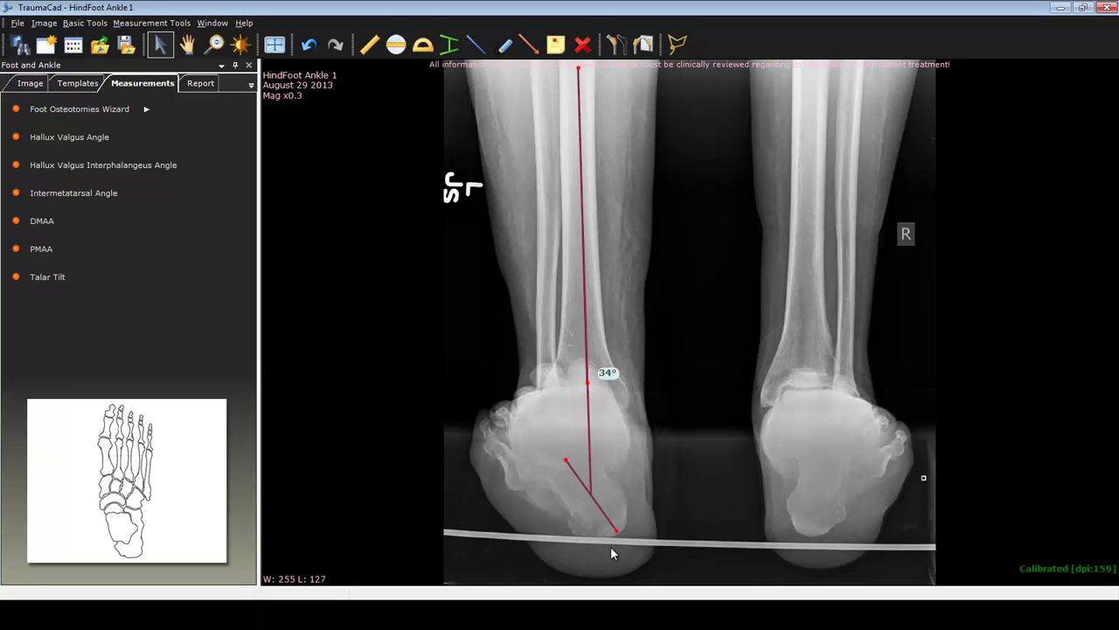
drag(587, 385, 593, 534)
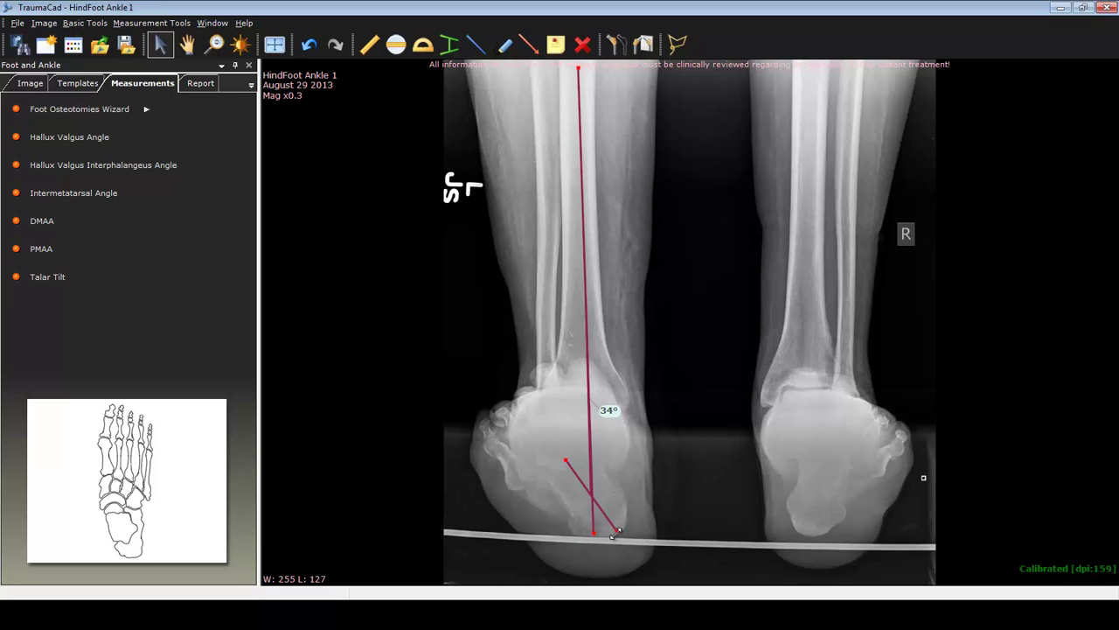
Step: Measure the 5.5 mm distance from the heel's lowest point to the tibial axis line
click(369, 44)
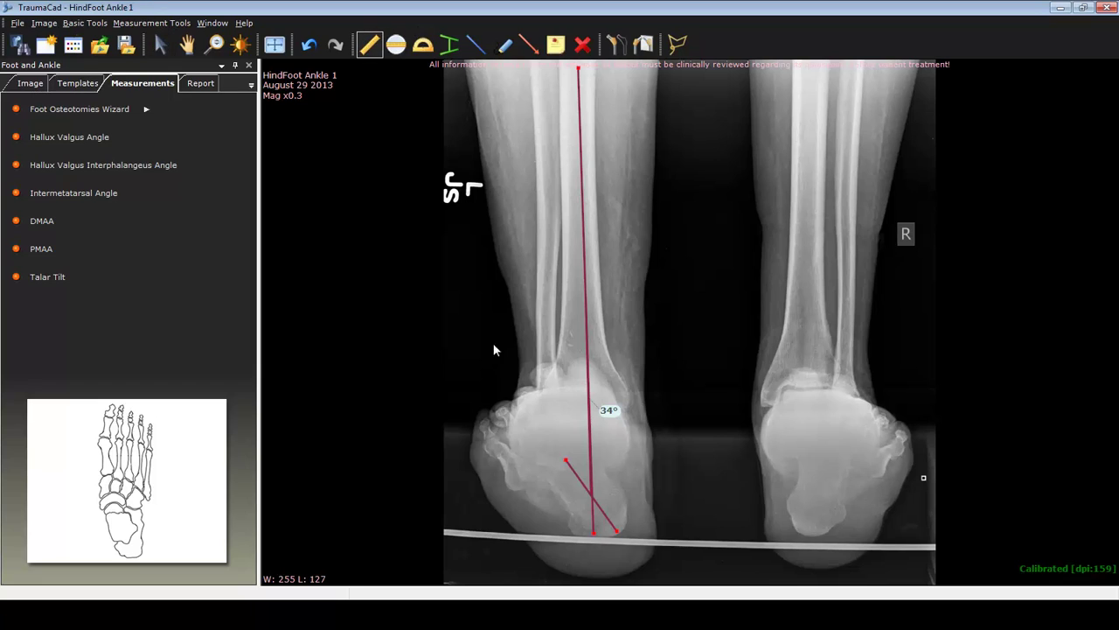
drag(595, 533, 618, 535)
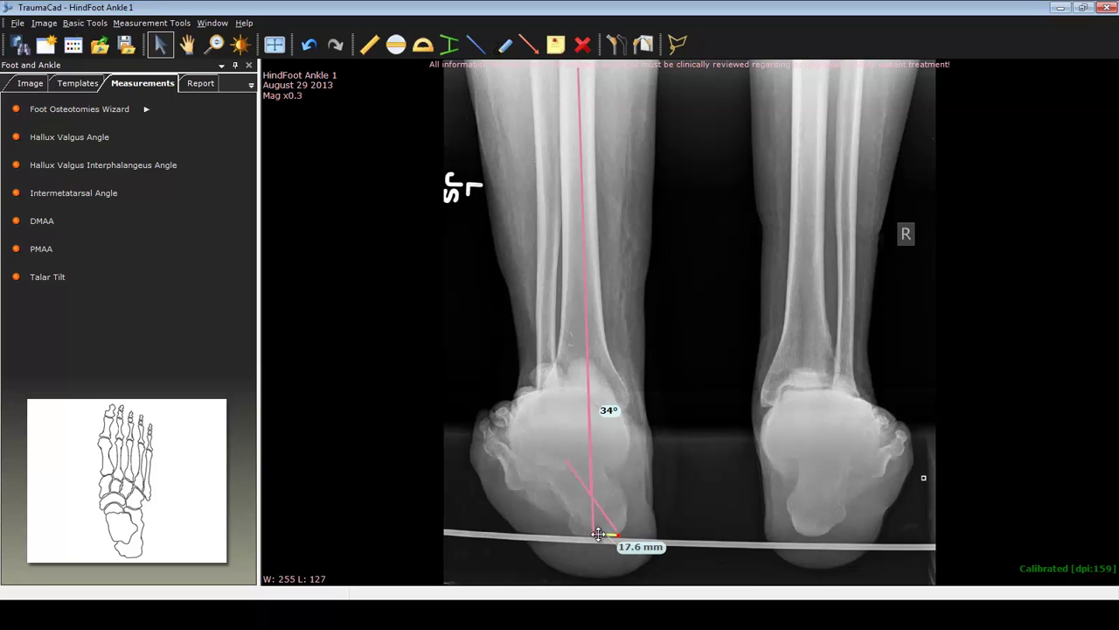
drag(598, 535, 632, 539)
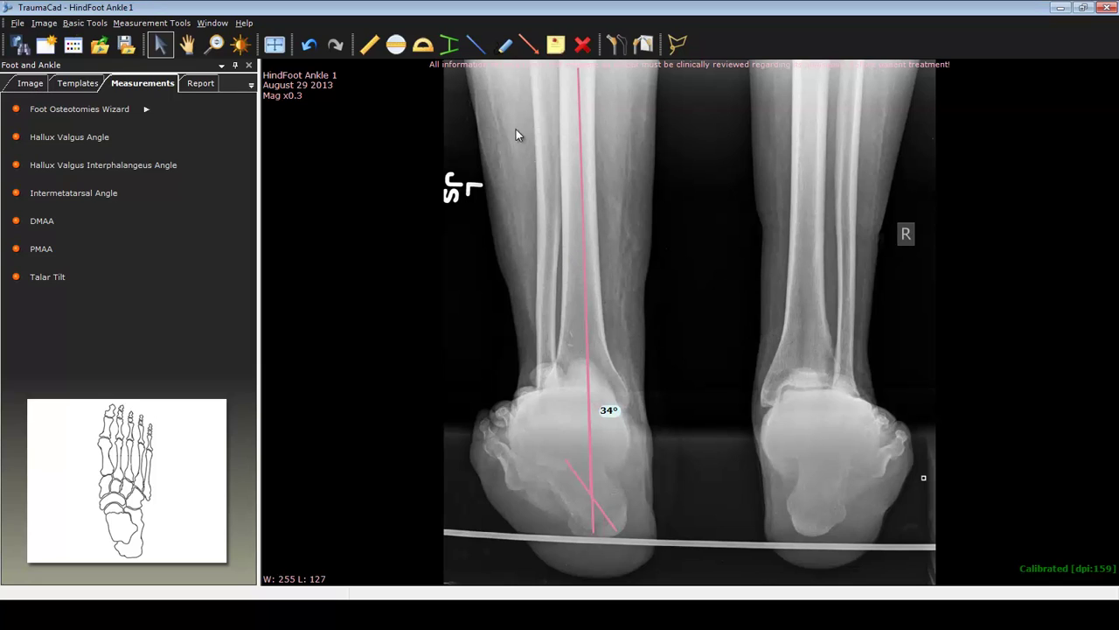
Step: Draw a slanted line and a horizontal line across the left calcaneus
click(477, 46)
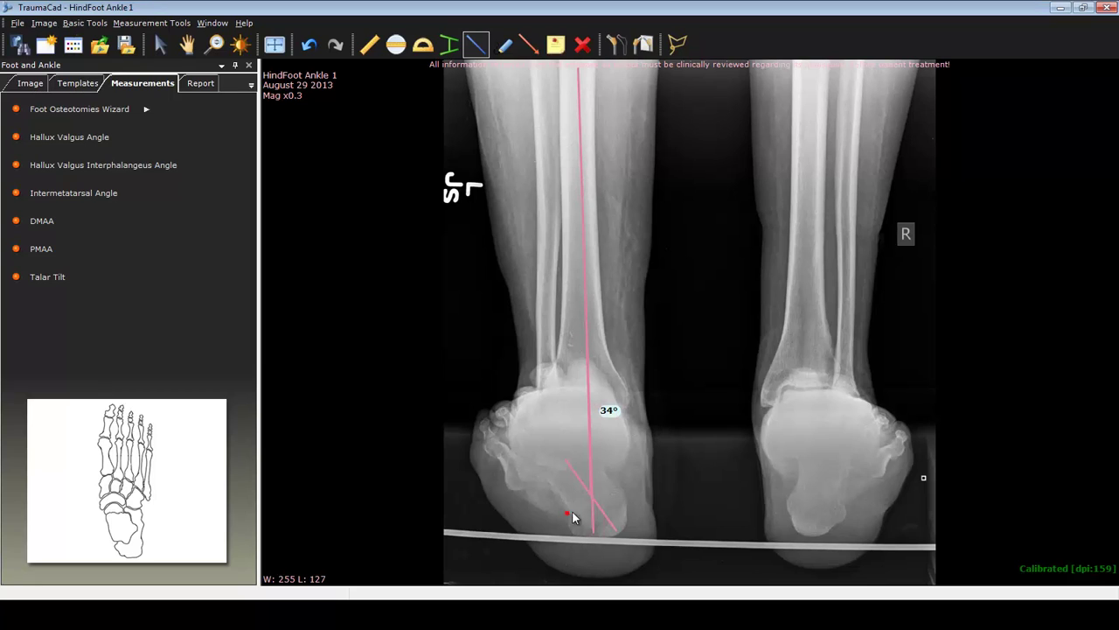
click(619, 484)
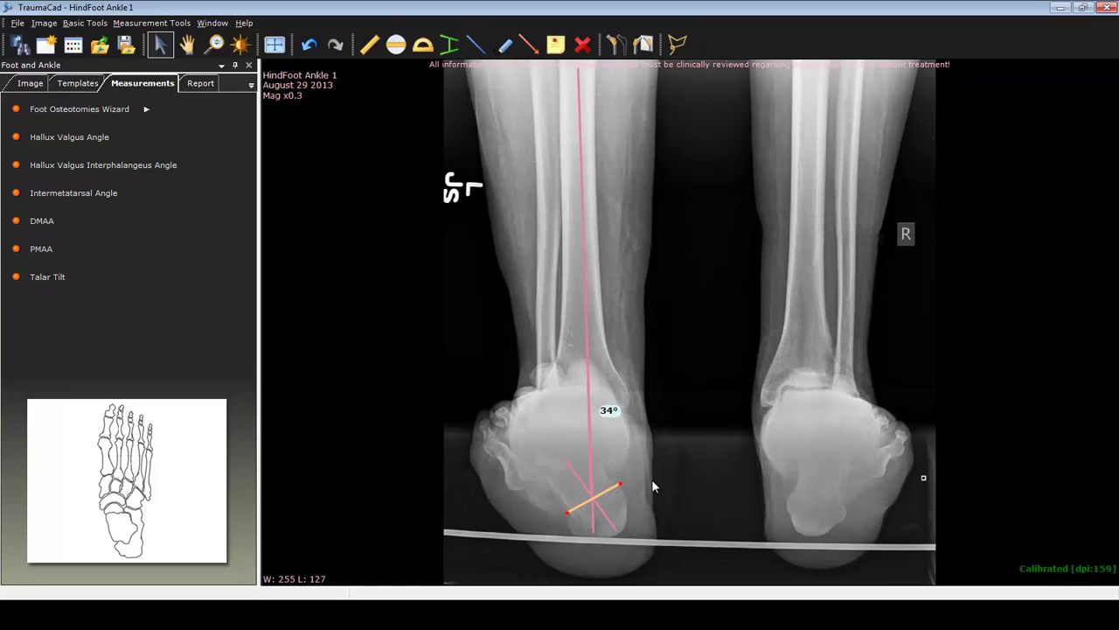
click(476, 45)
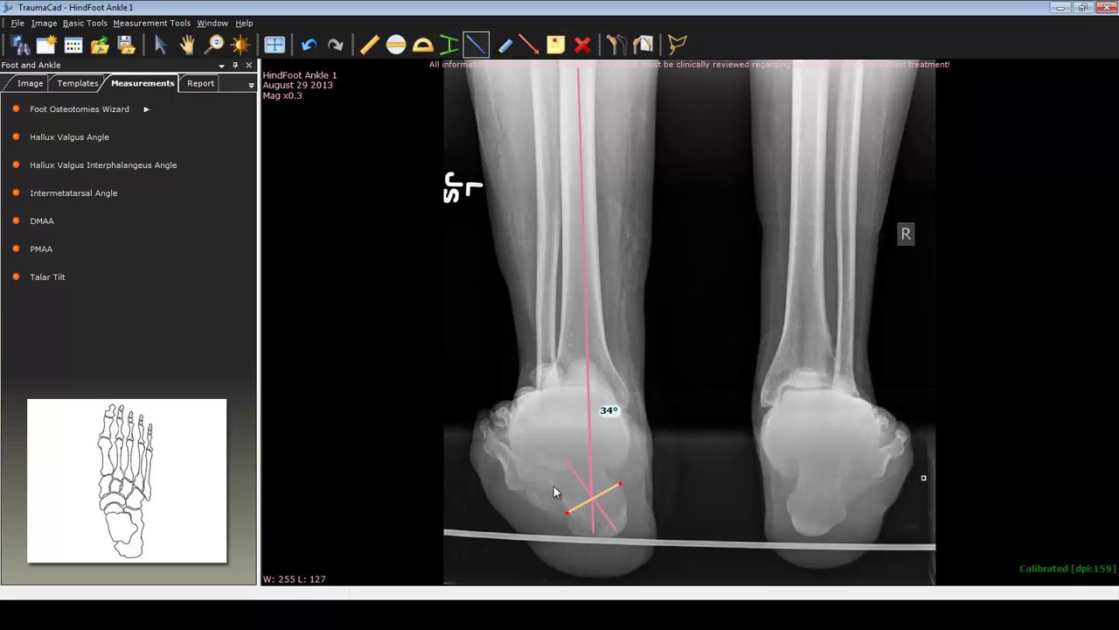
drag(553, 487, 616, 488)
drag(618, 482, 617, 485)
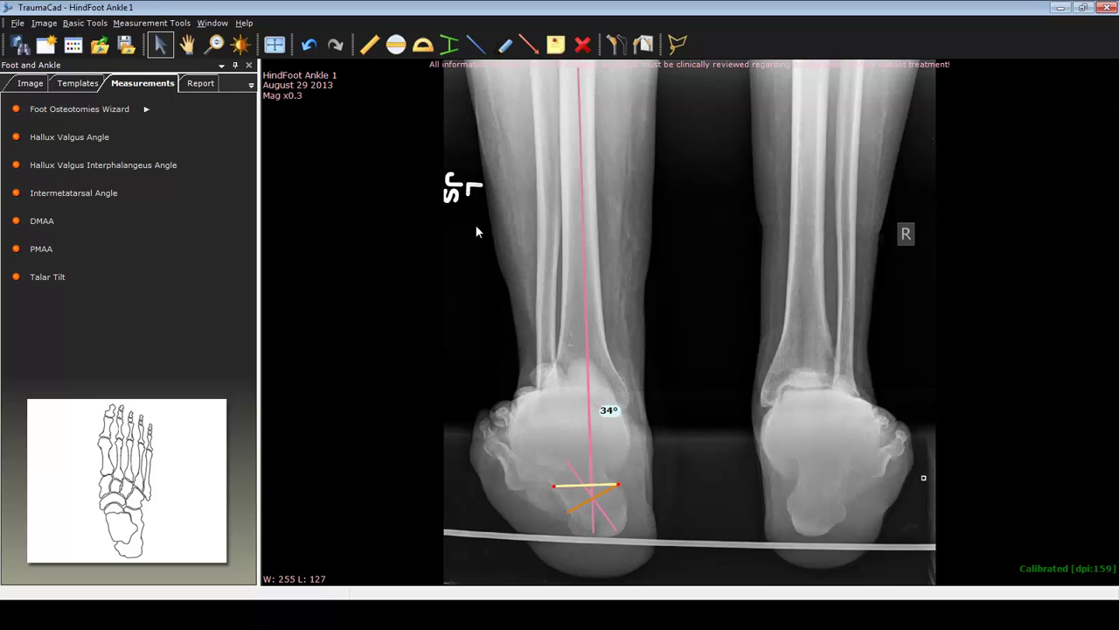
Step: Measure a 20.2 mm span on the heel, then drag the triangular bone wedge up-left off it
click(369, 44)
click(567, 509)
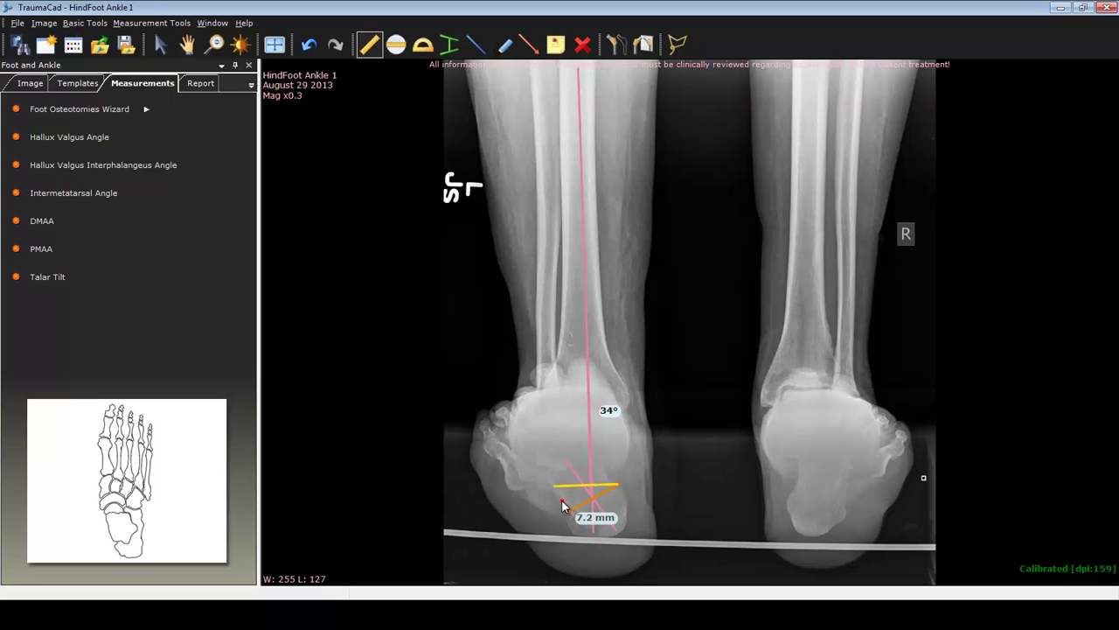
click(555, 486)
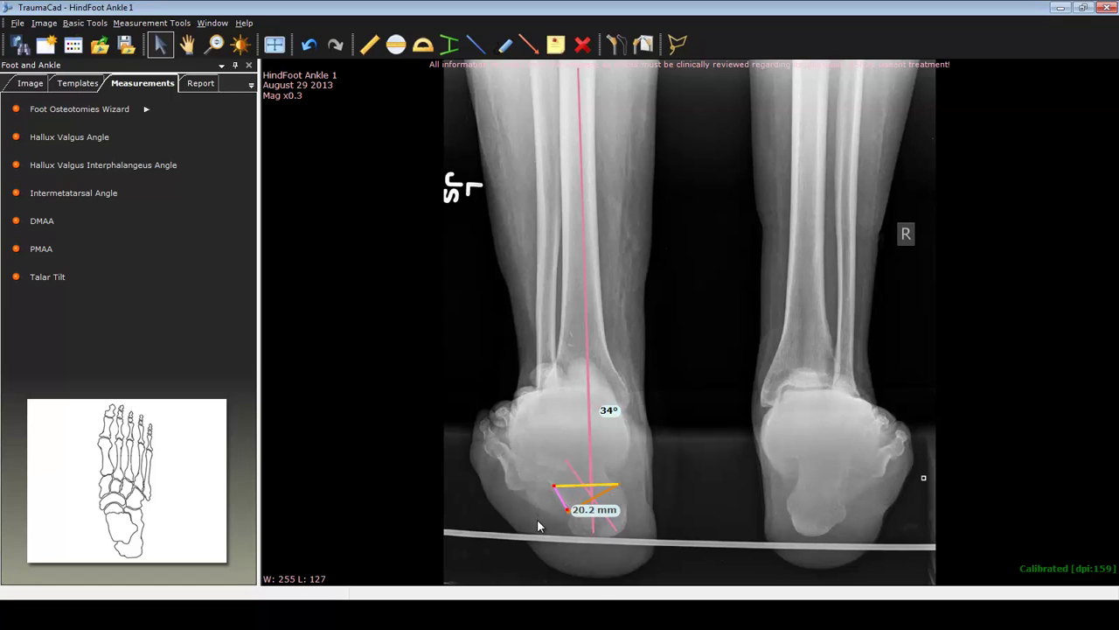
click(575, 496)
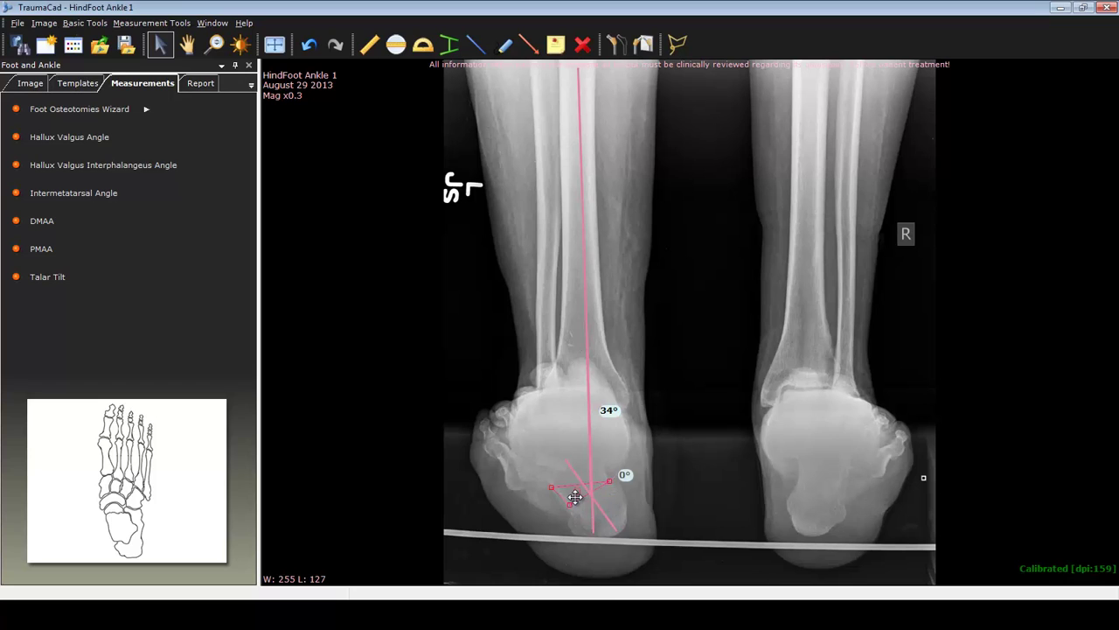
drag(574, 497, 475, 380)
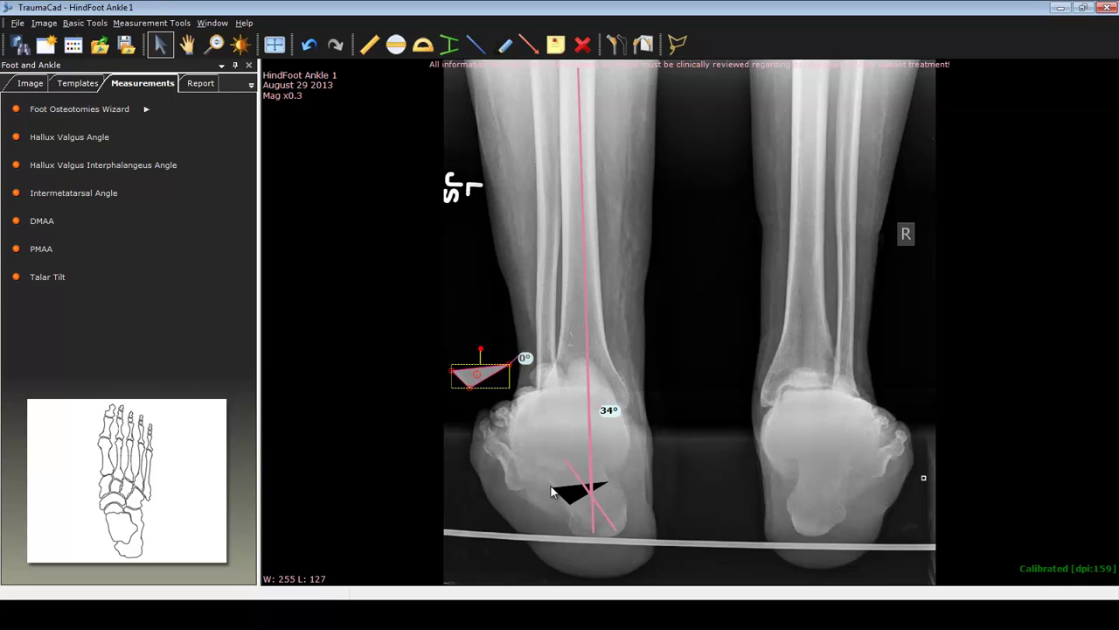
Step: Trace a closed polygon along the cut and around the heel bottom, then select that fragment
click(682, 46)
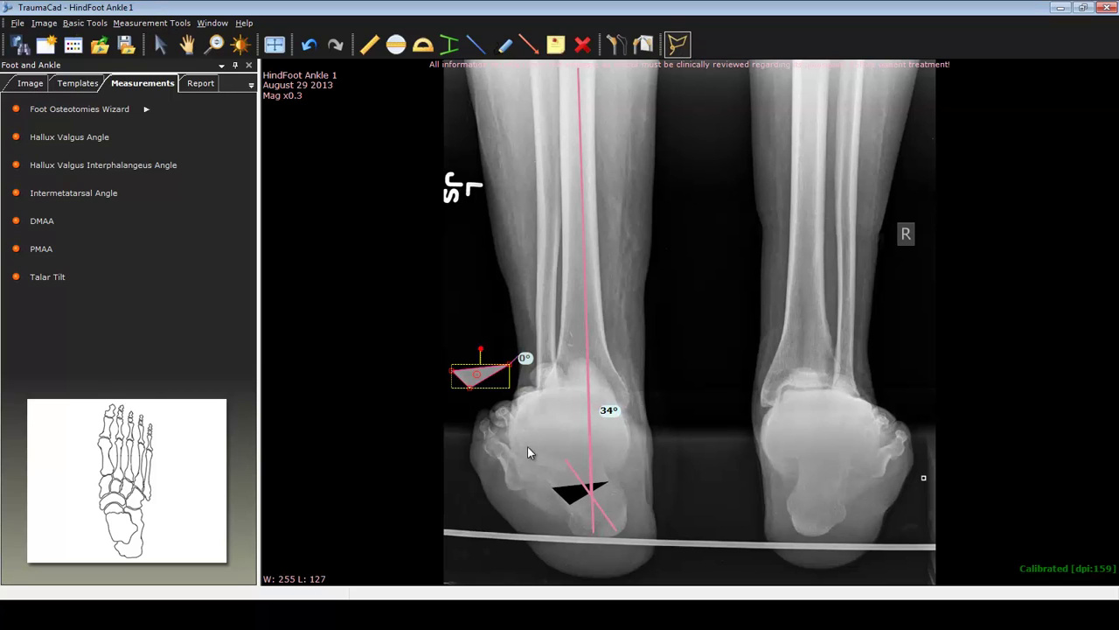
click(487, 530)
click(569, 502)
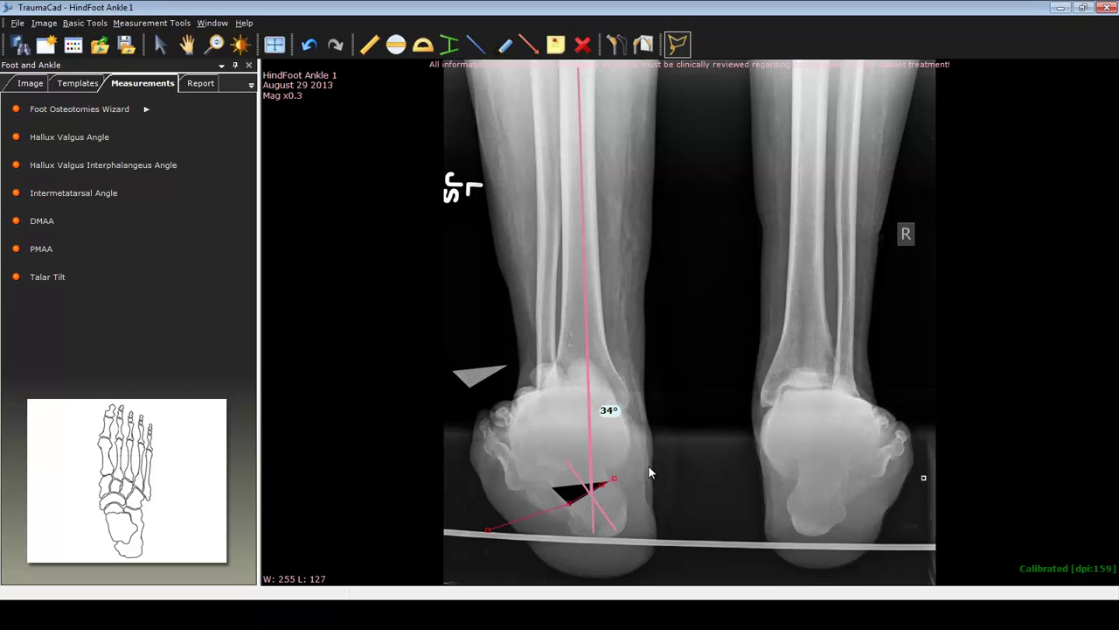
click(678, 534)
click(629, 573)
click(584, 577)
click(535, 567)
click(487, 529)
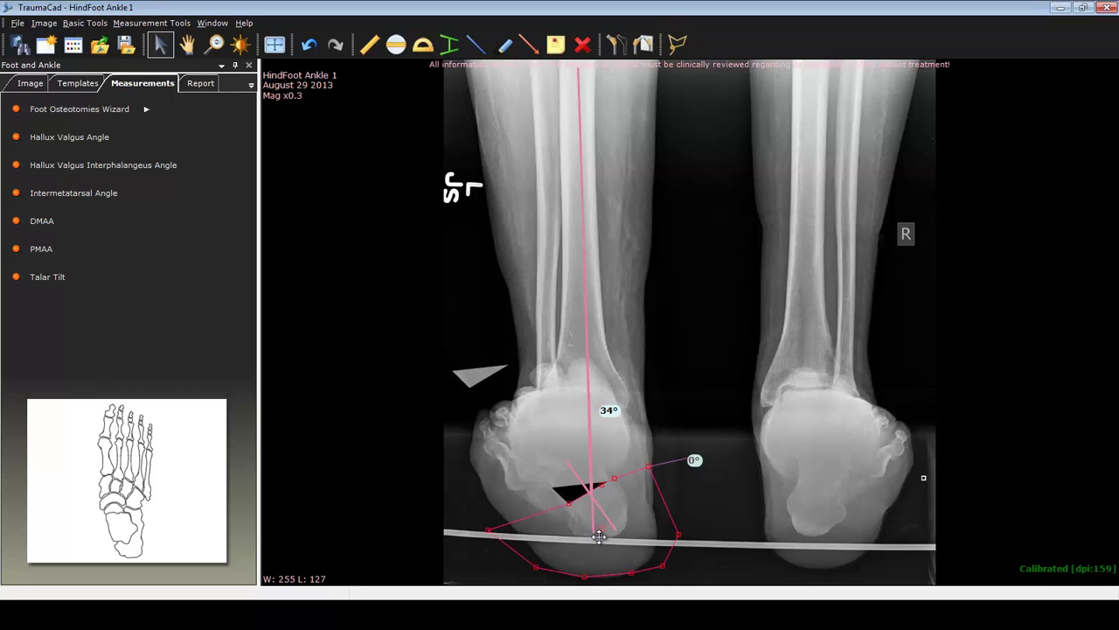
click(601, 532)
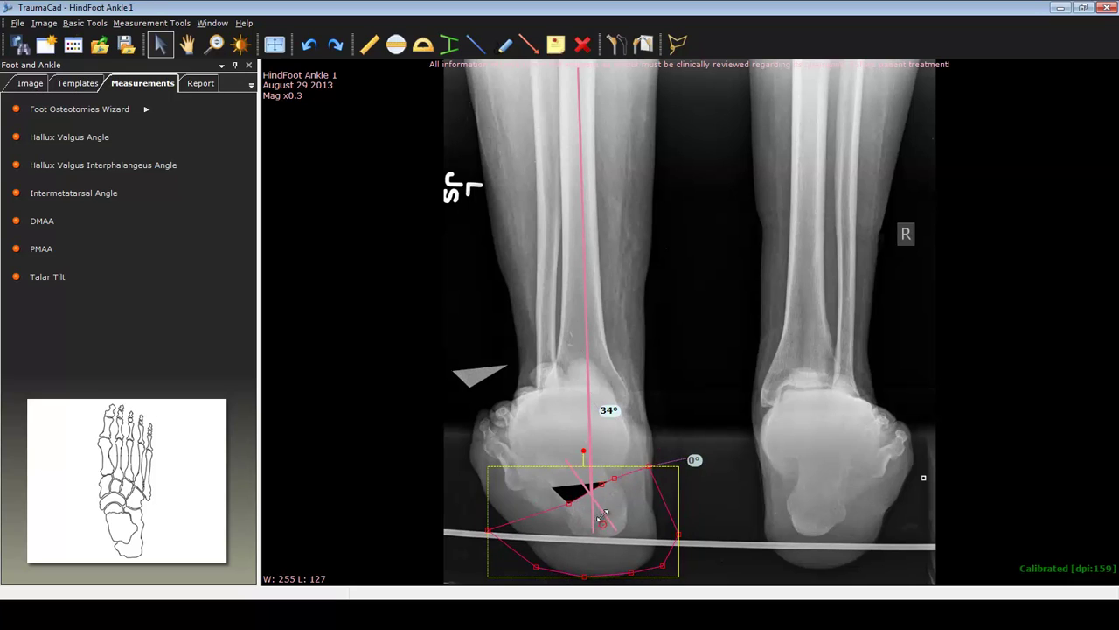
Step: Rotate the heel fragment 26° and shift it toward the tibial axis, giving a 3° hindfoot angle
drag(608, 477, 606, 457)
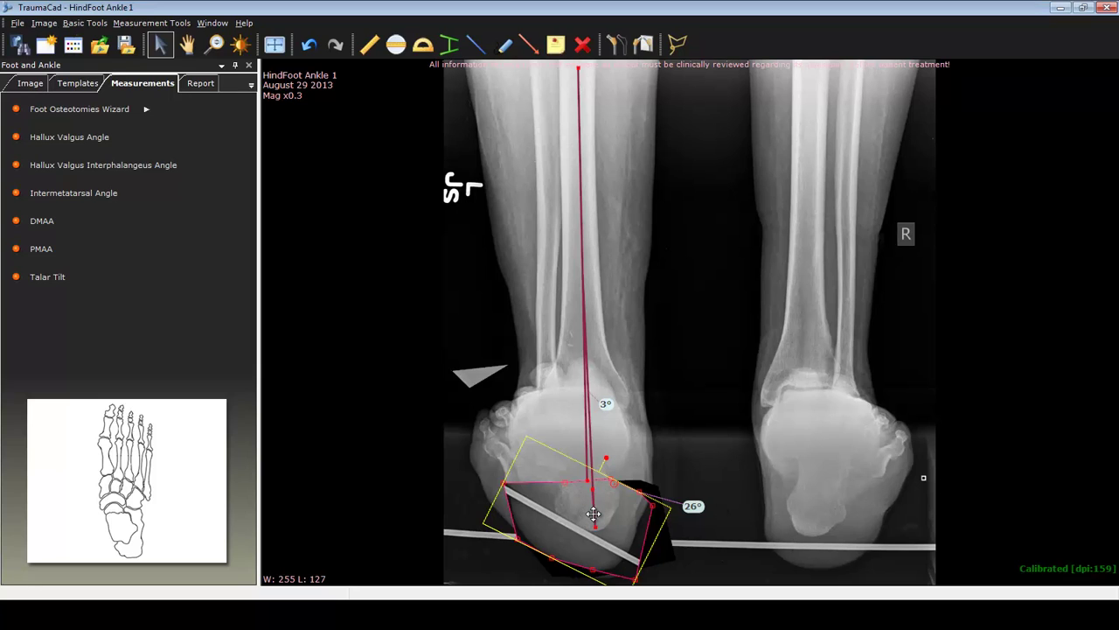
click(699, 451)
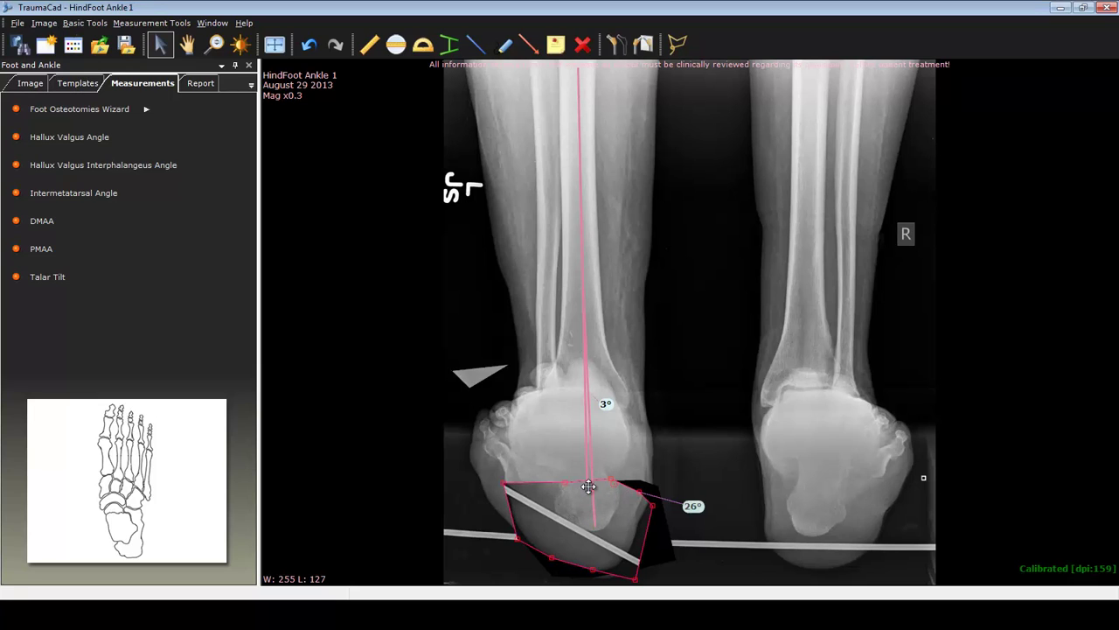
drag(614, 506, 597, 507)
click(694, 407)
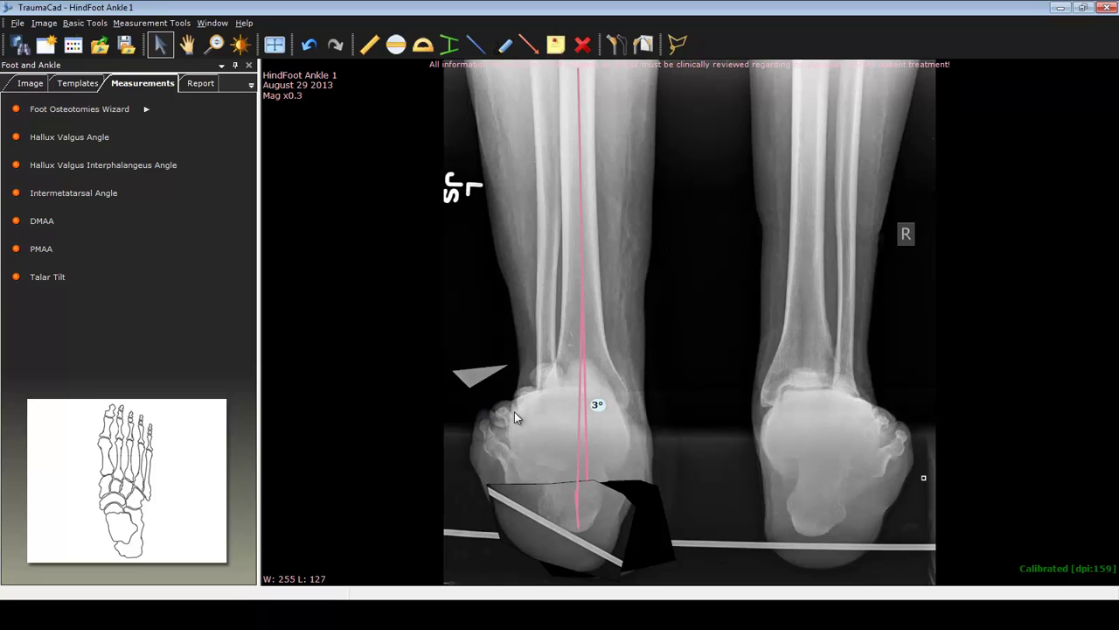
click(602, 495)
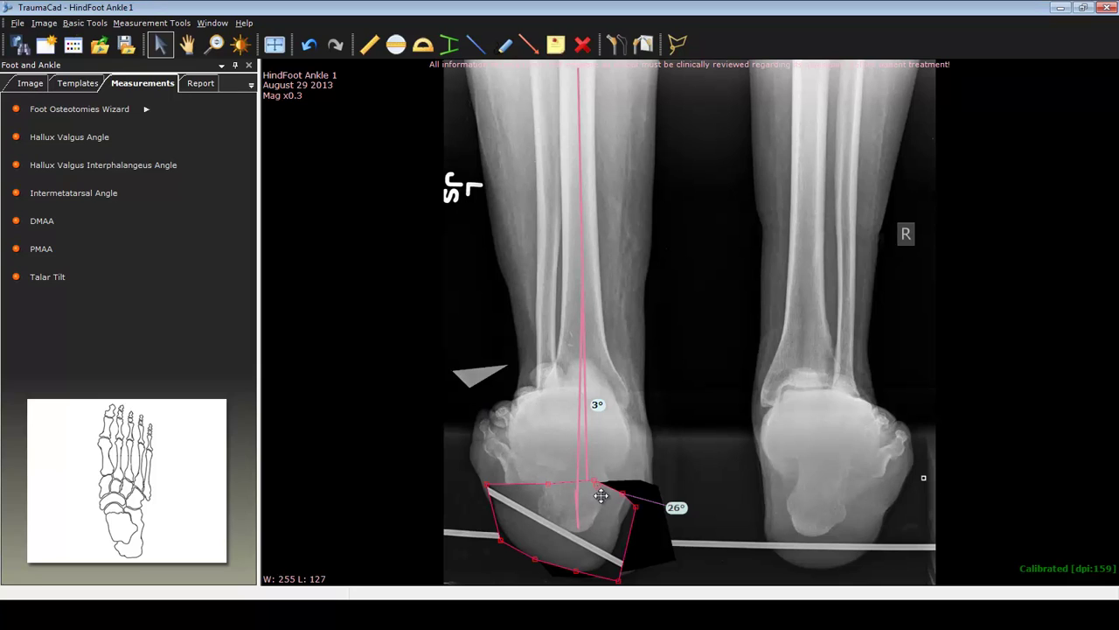